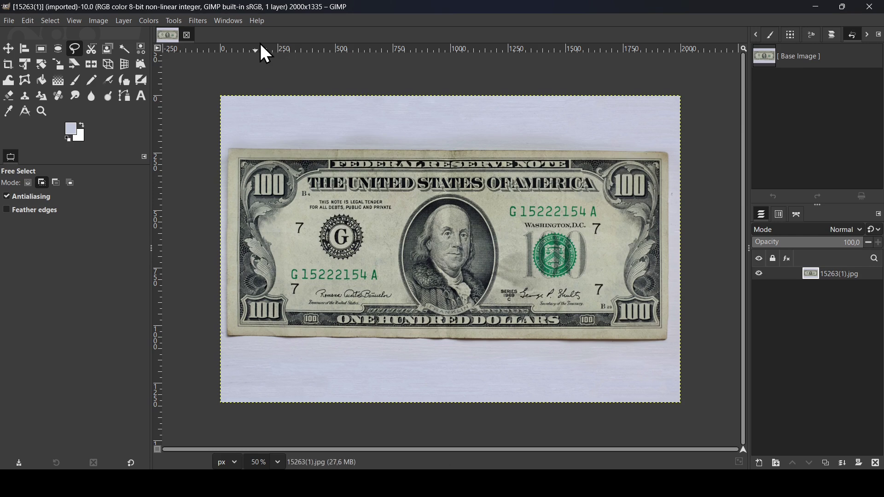
Select the pale background all around the banknote with Fuzzy Select, adding further background areas to the selection
left_click(125, 50)
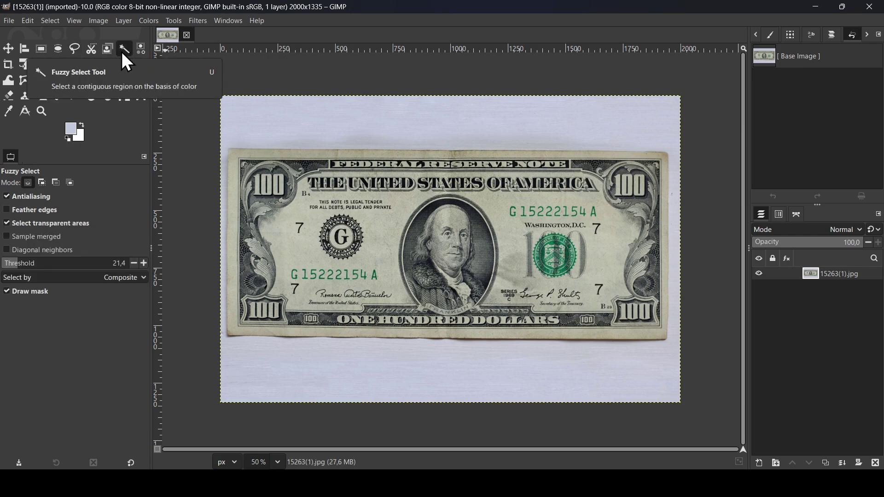
left_click_drag(371, 119, 376, 119)
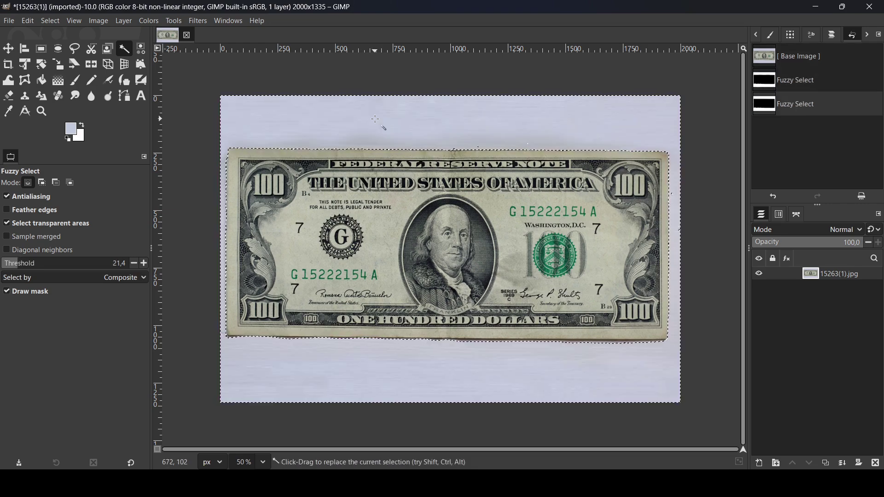
left_click(41, 182)
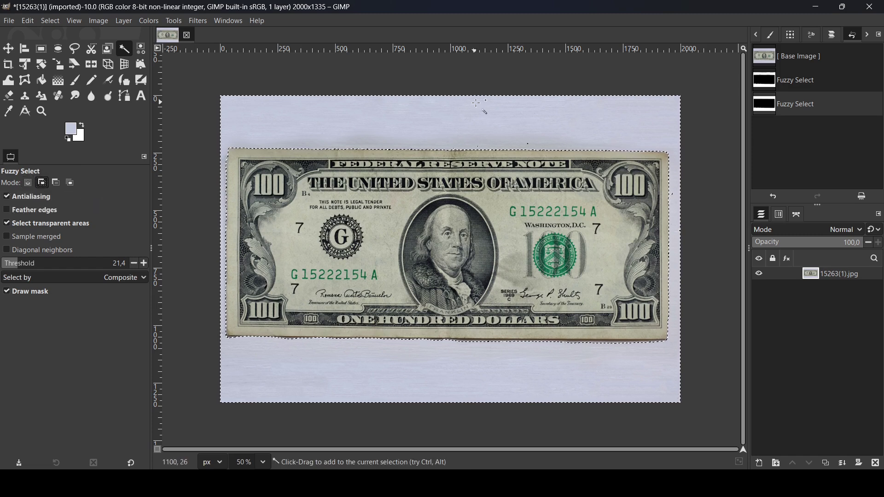
left_click_drag(534, 126, 536, 128)
left_click_drag(647, 117, 647, 117)
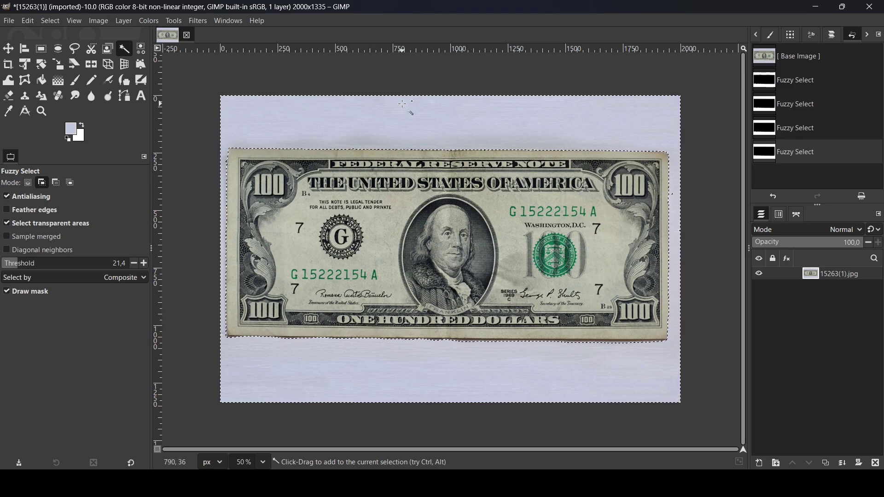
left_click(683, 200)
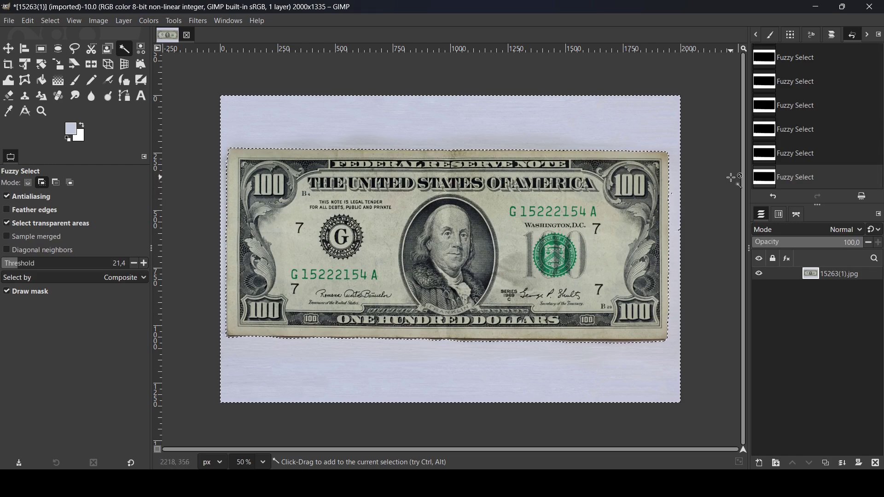
Add the leftover speck on the image's right edge to the background selection
scroll(733, 177, "up", 4)
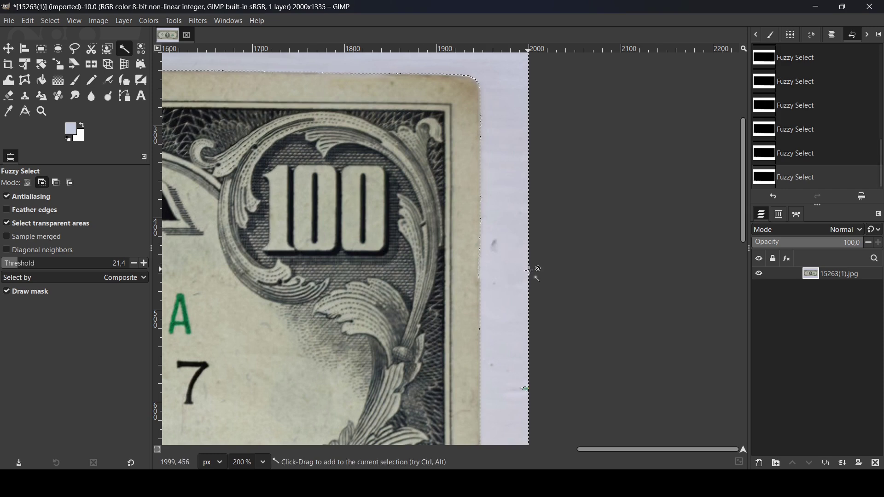
left_click(527, 389)
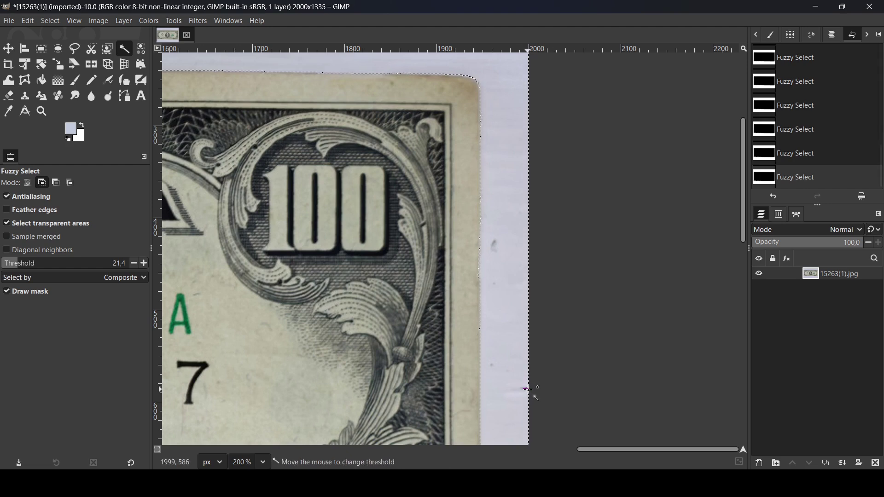
left_click(528, 388)
key("minus")
key("minus")
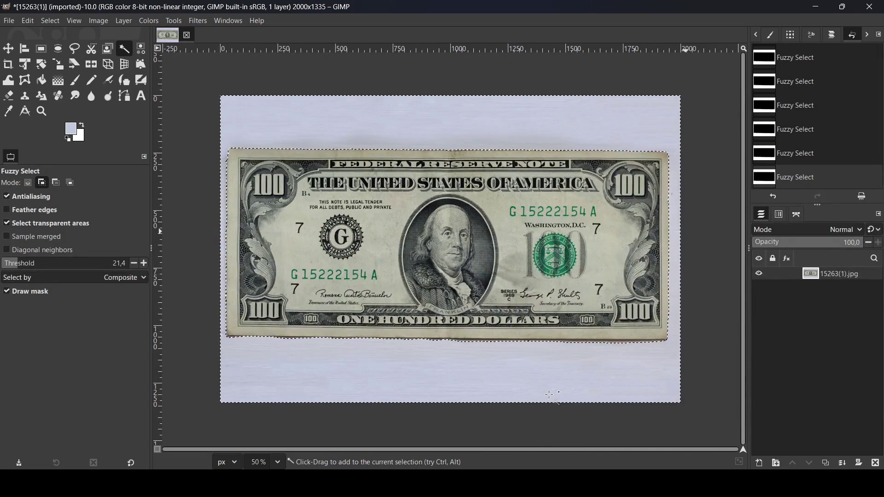
key("1")
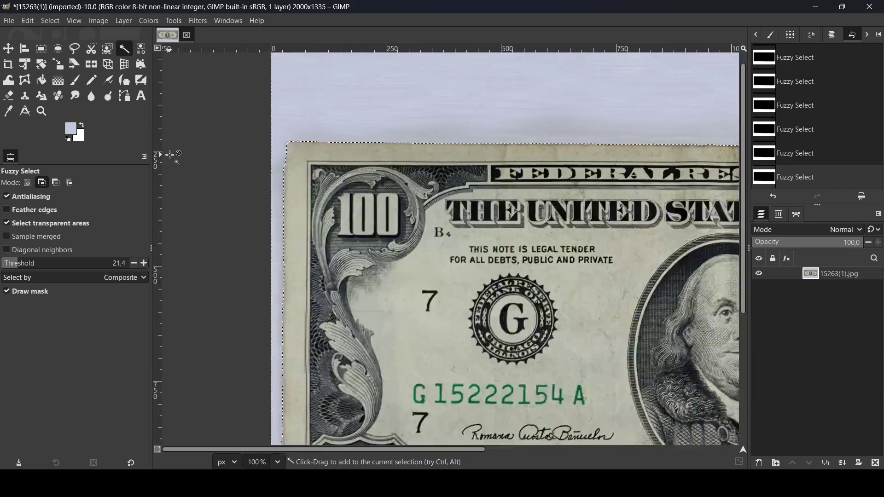
left_click(282, 165)
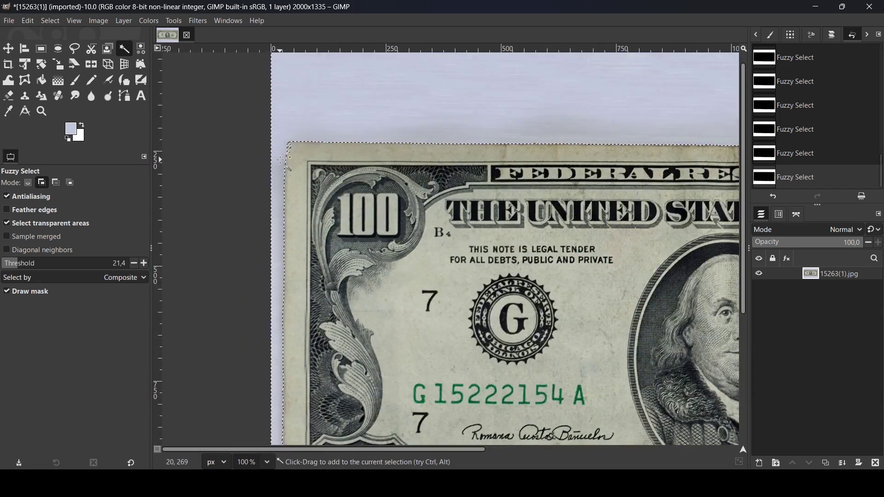
key("ctrl+z")
key("minus")
key("minus")
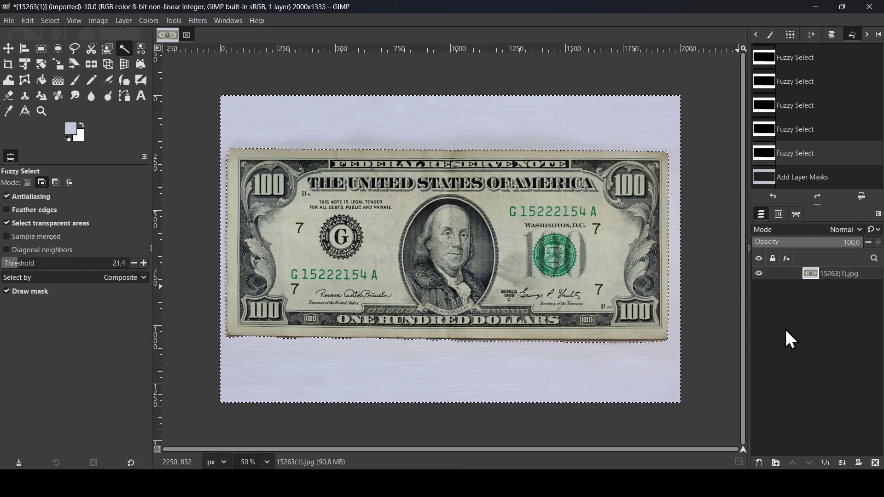
Delete the selected background to transparency and clear the selection
key("Delete")
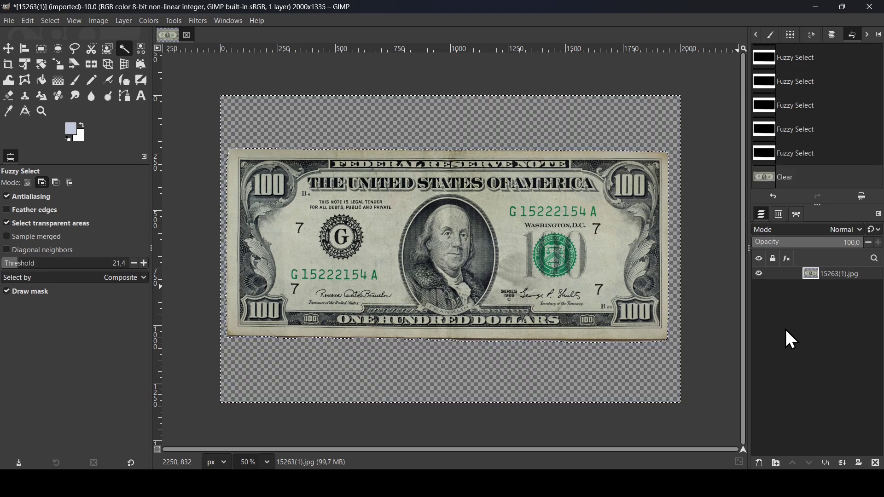
left_click(51, 23)
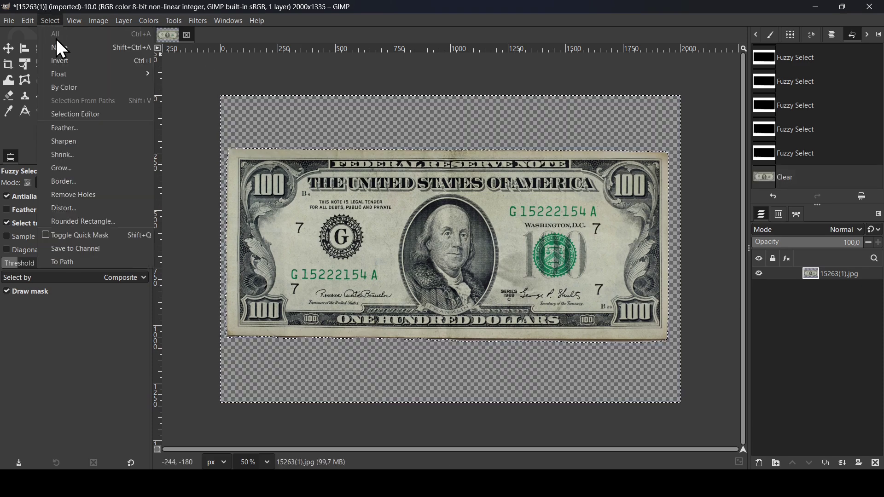
left_click(62, 51)
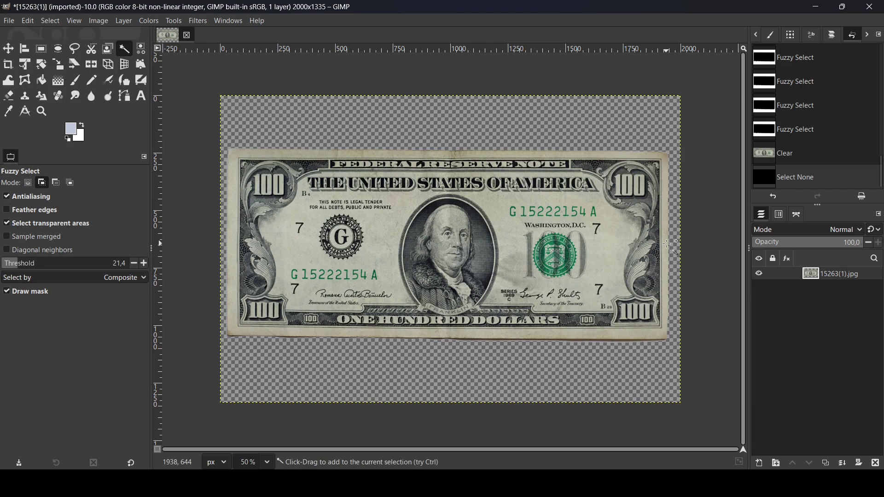
Add a new 2000 × 1335 px layer beneath the banknote layer and fill it with white
left_click(760, 464)
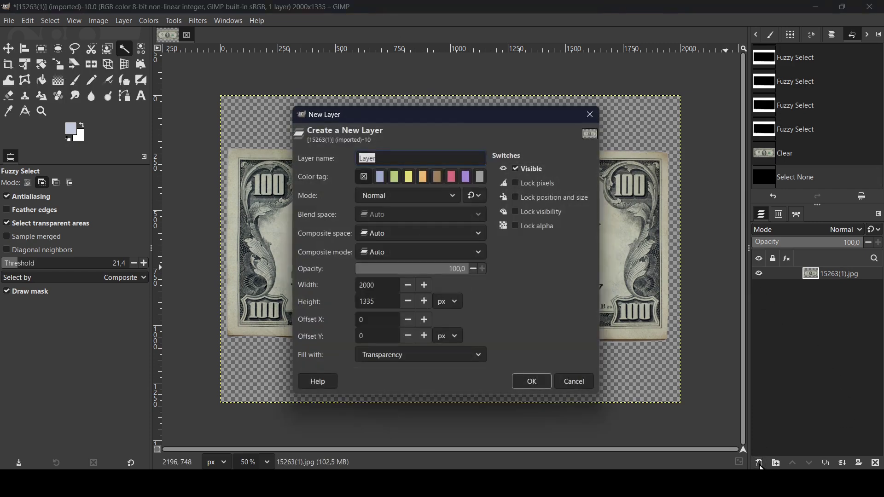
left_click(540, 380)
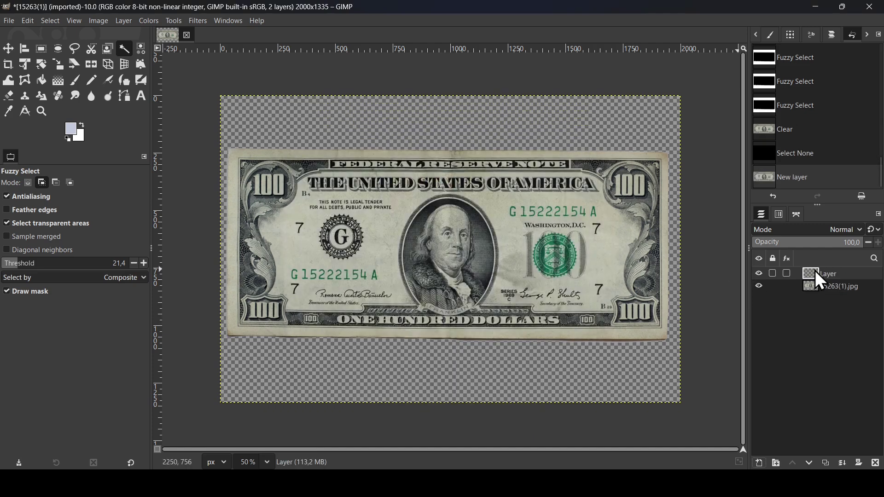
left_click_drag(821, 280, 814, 299)
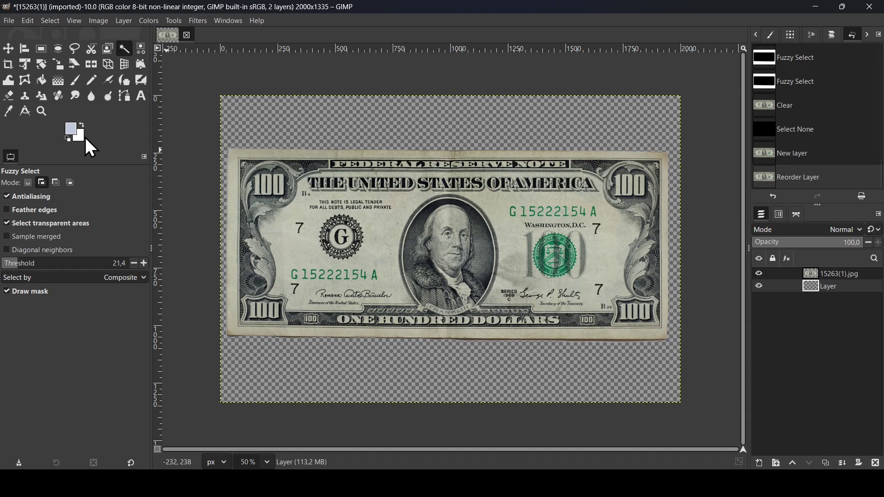
left_click_drag(81, 139, 354, 208)
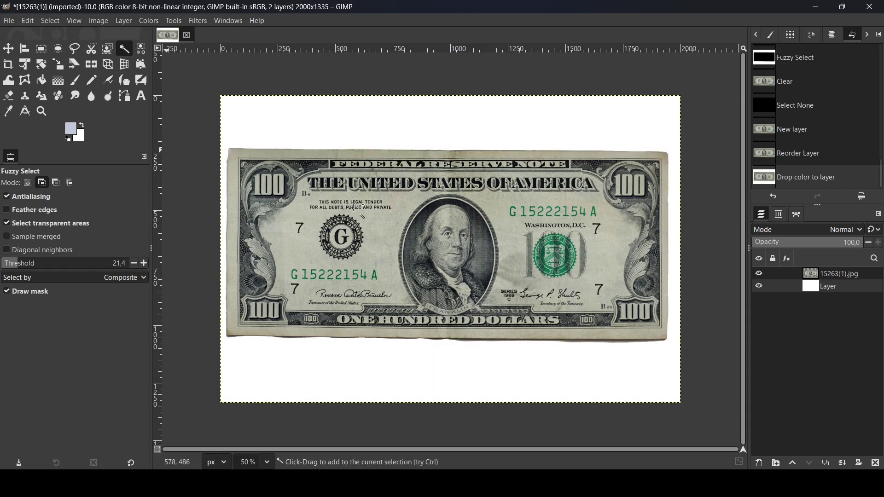
Select the banknote from the alpha of layer 15263(1).jpg and copy it to the clipboard
left_click(818, 278)
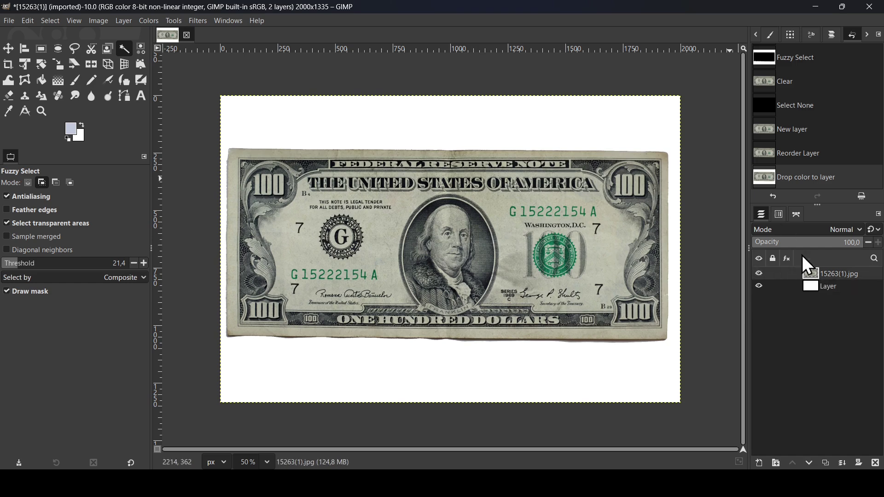
right_click(818, 282)
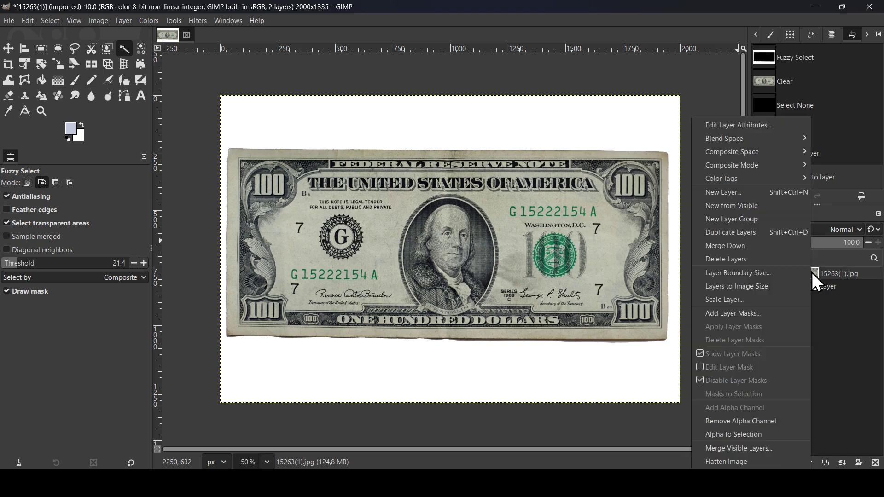
left_click(750, 436)
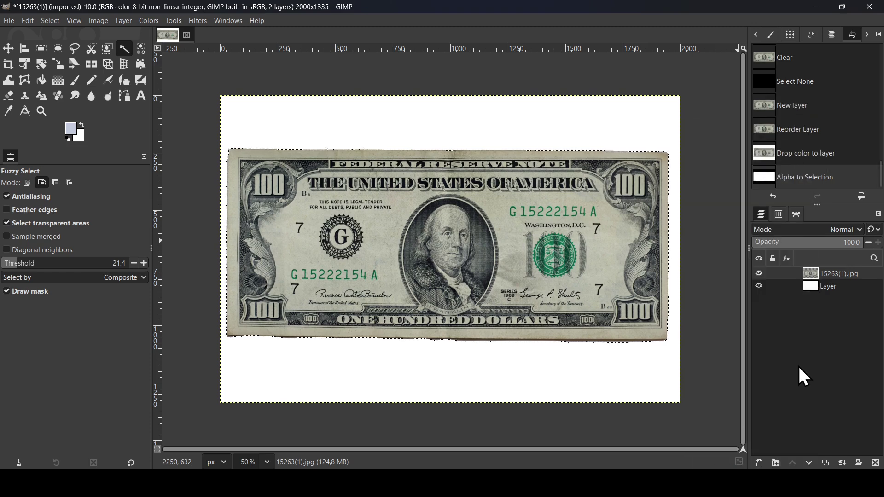
left_click(28, 20)
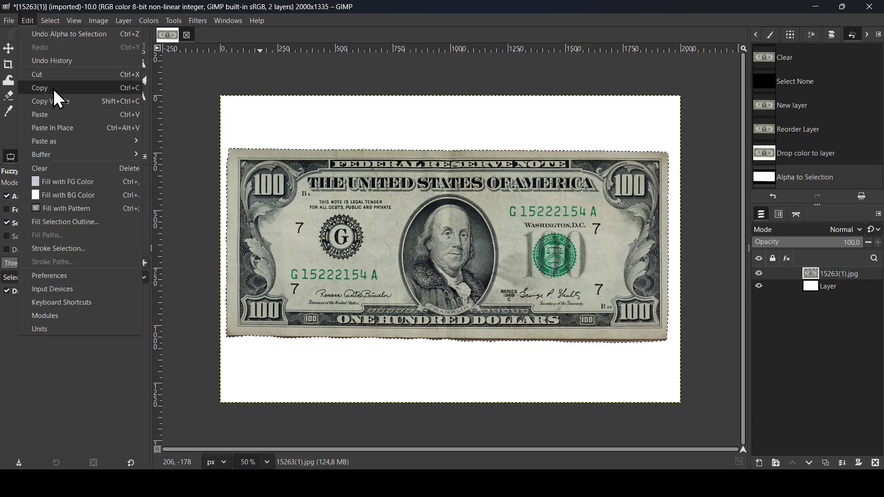
left_click(772, 341)
key("ctrl+c")
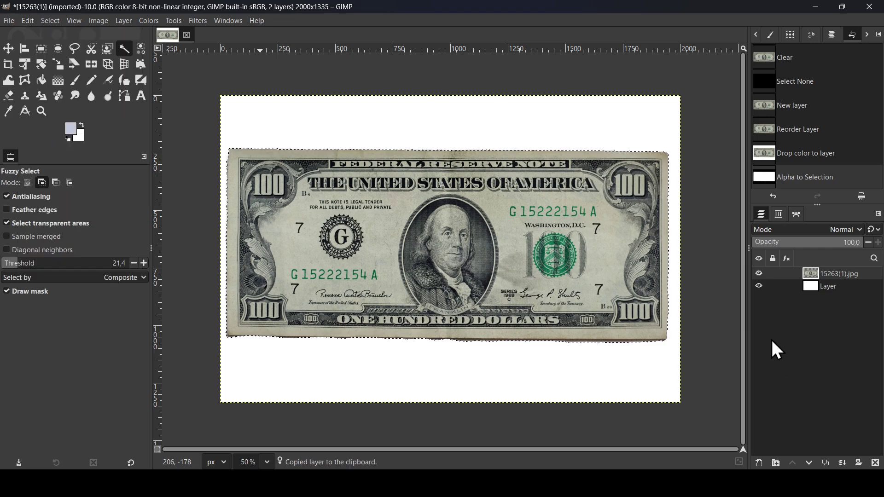
Hide the banknote layer and add a new transparent 2000 × 1335 px layer above it
left_click(759, 273)
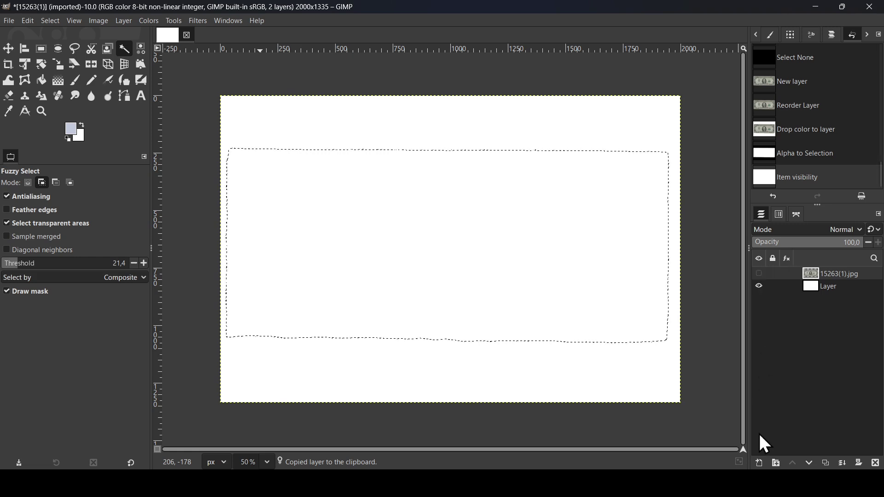
left_click(760, 464)
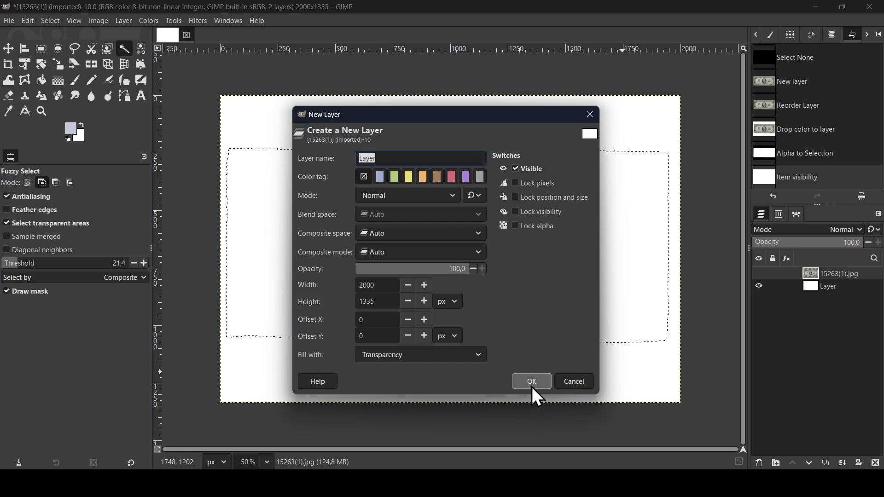
left_click(532, 384)
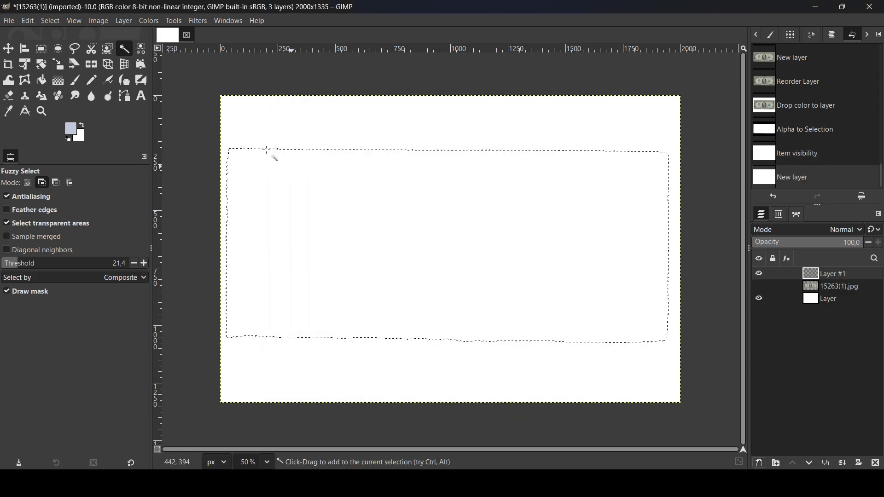
Clear the selection and set the Paintbrush to the Clipboard Image brush
left_click(54, 18)
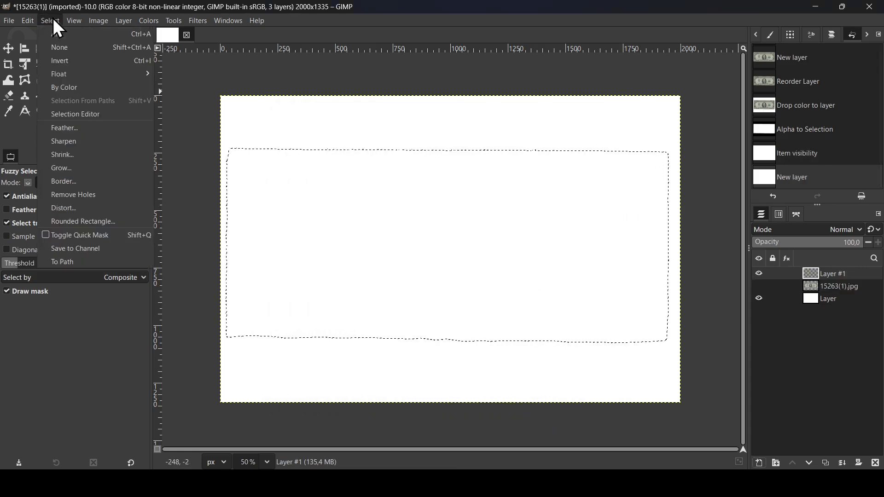
left_click(62, 48)
left_click(73, 84)
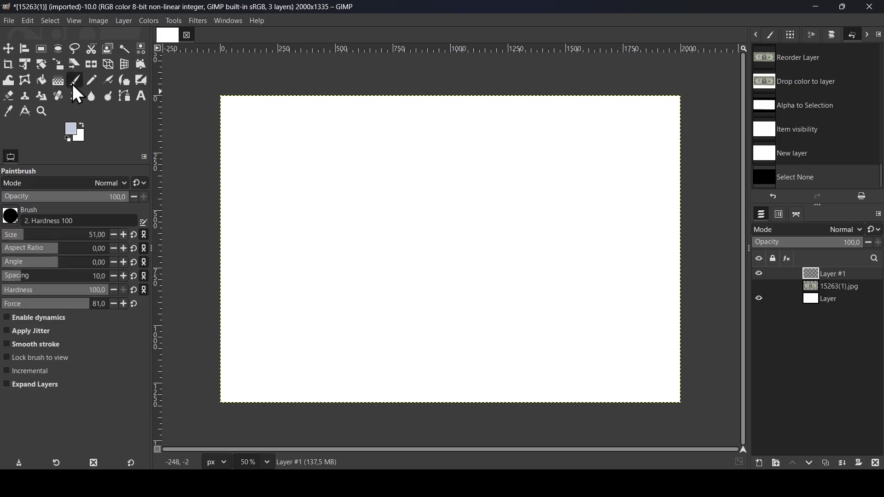
left_click(15, 216)
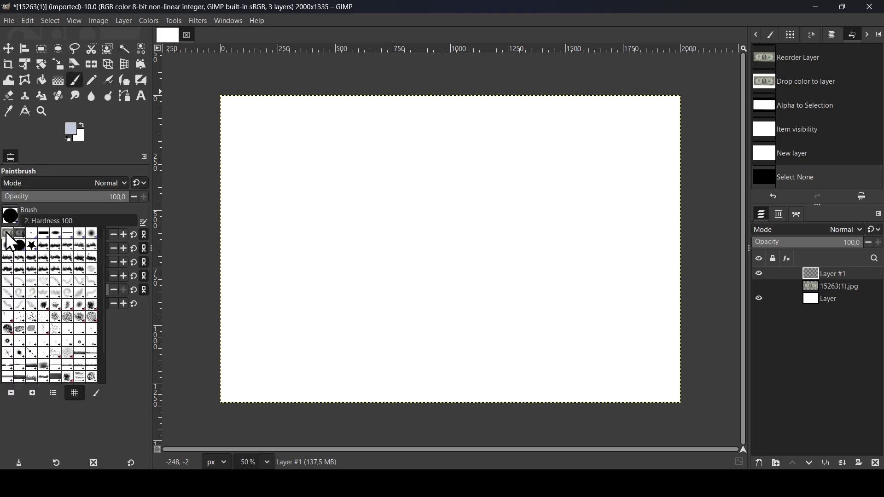
left_click(7, 235)
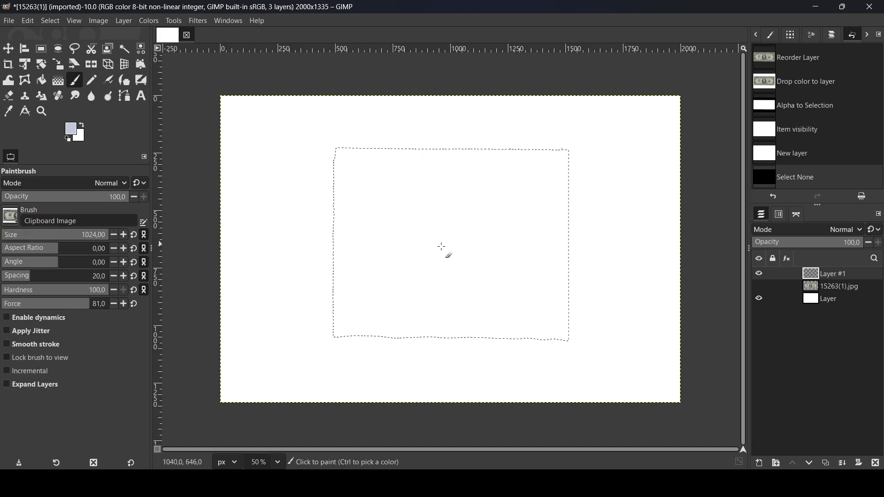
Try stamping the copied banknote brush once near the middle of the new layer, and undo the stroke
left_click(423, 248)
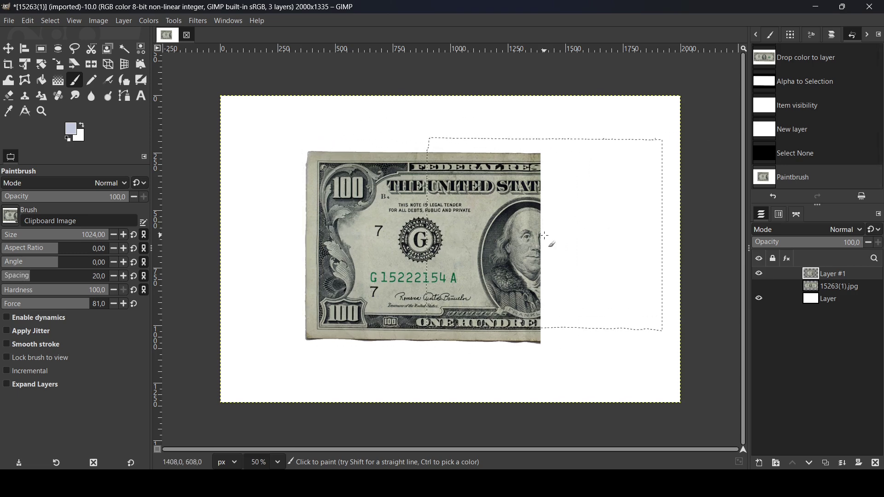
key("ctrl")
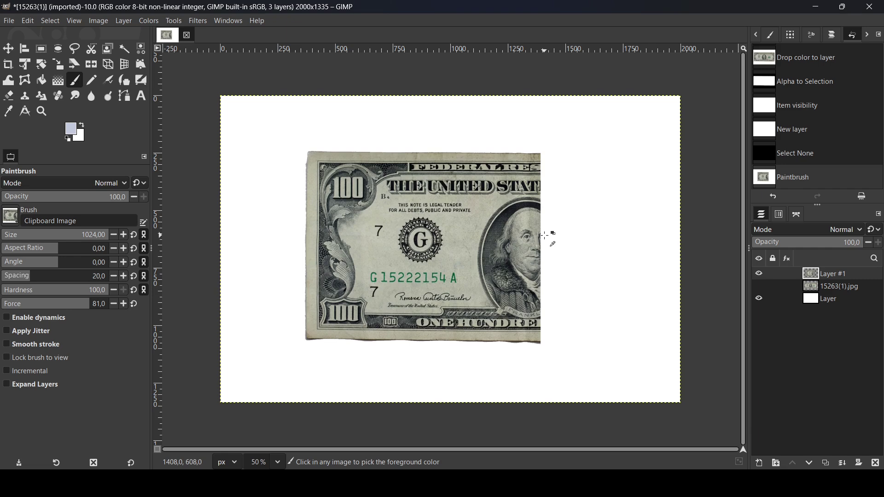
key("ctrl+z")
Show the banknote layer 15263(1).jpg again and make it the active layer
left_click(758, 286)
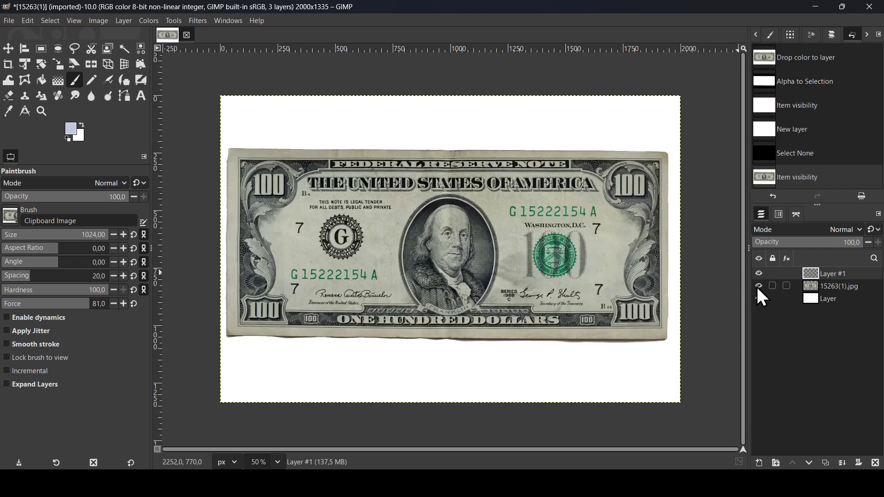
left_click(759, 274)
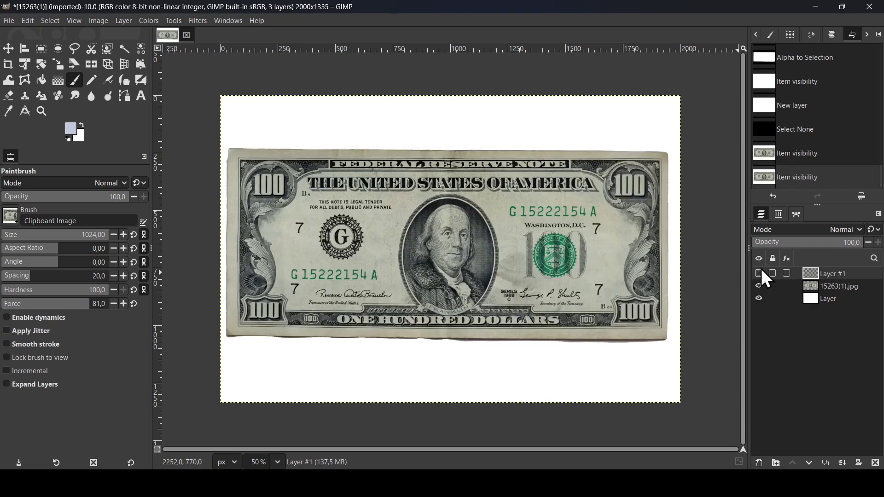
left_click(811, 286)
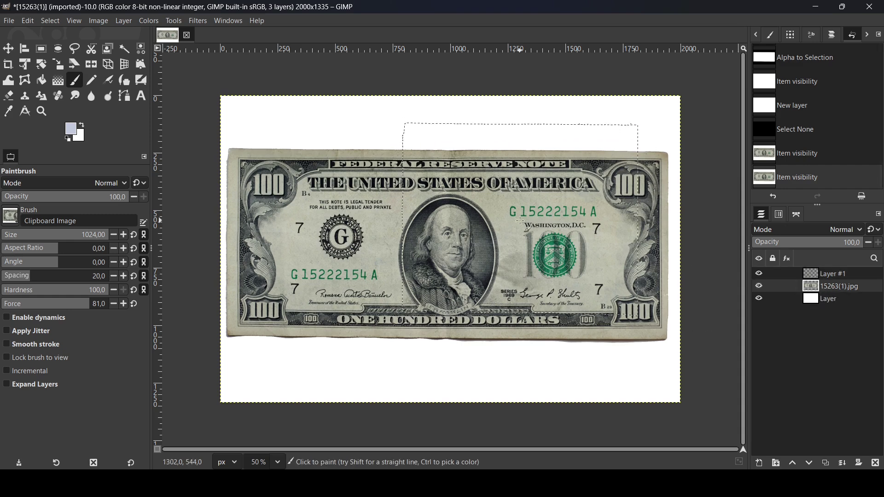
Scale the banknote layer 15263(1).jpg about its centre to 644 × 430 px, keeping its proportions
left_click(57, 64)
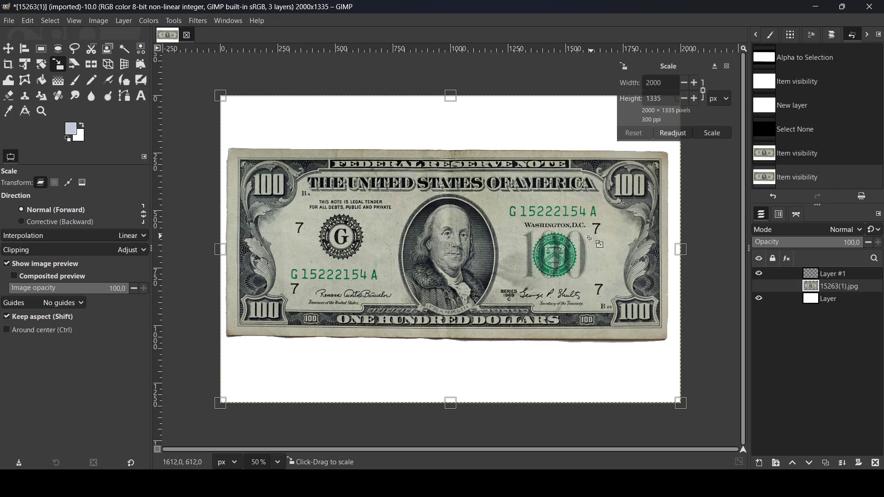
key("ctrl")
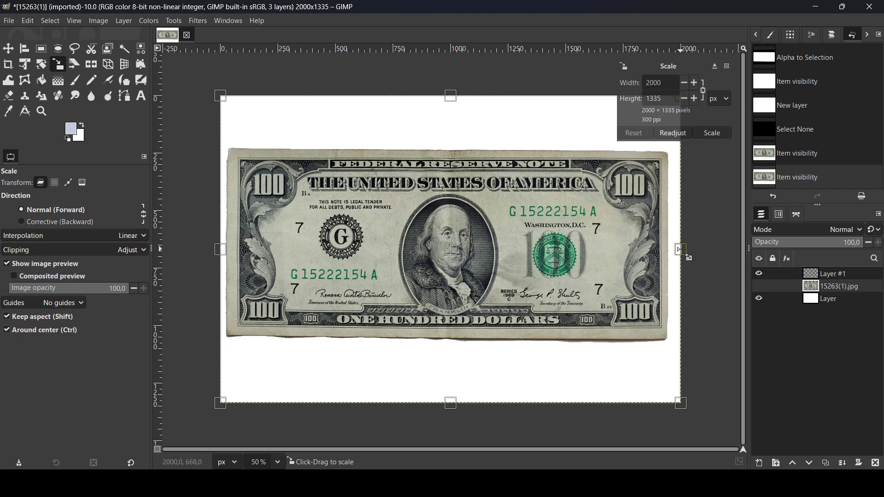
left_click_drag(686, 246, 523, 239)
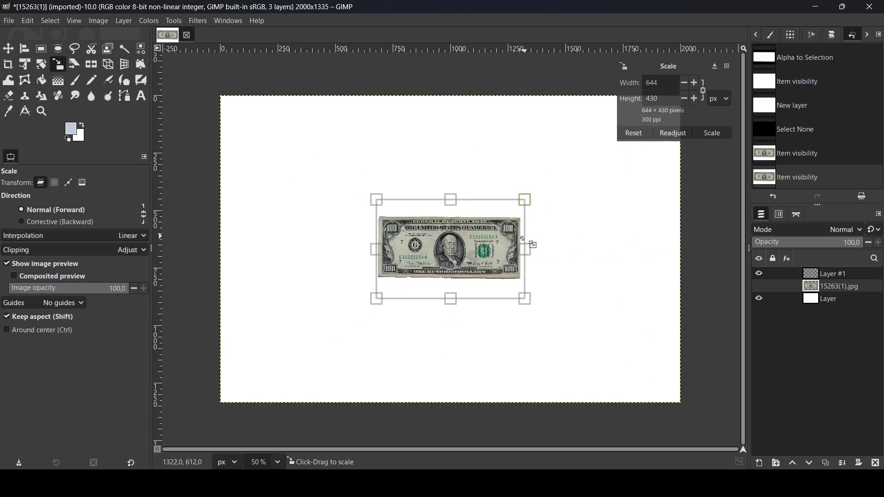
key("Return")
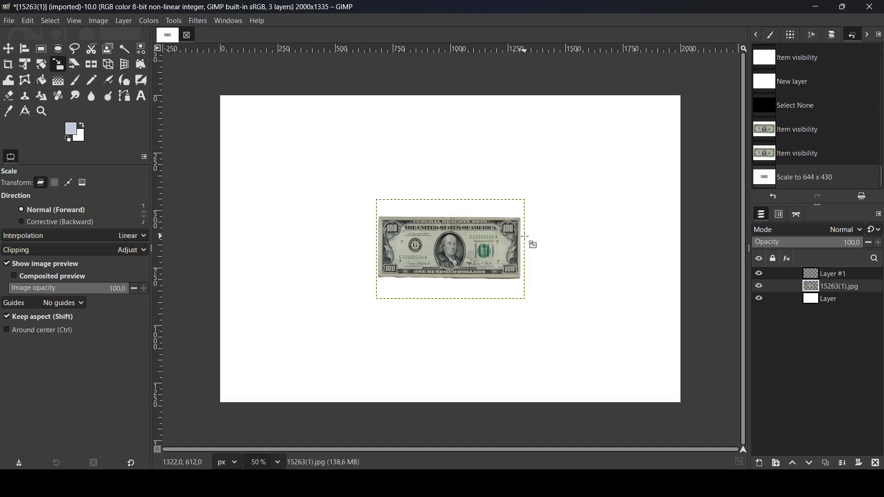
Select the scaled banknote from its layer's alpha, copy it to the clipboard, and clear the selection
right_click(817, 288)
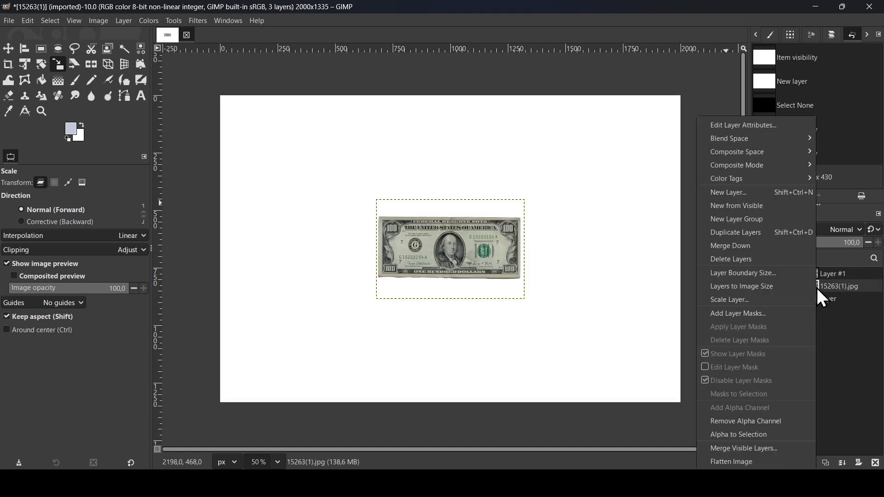
left_click(752, 443)
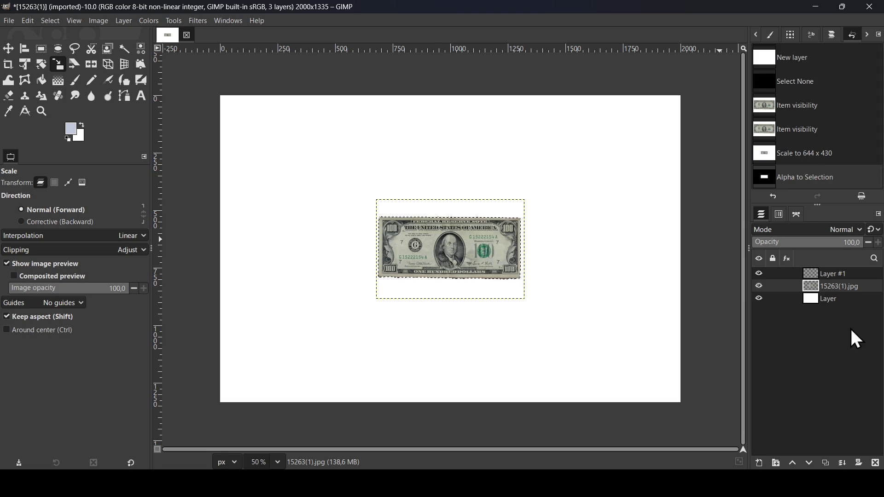
key("ctrl+c")
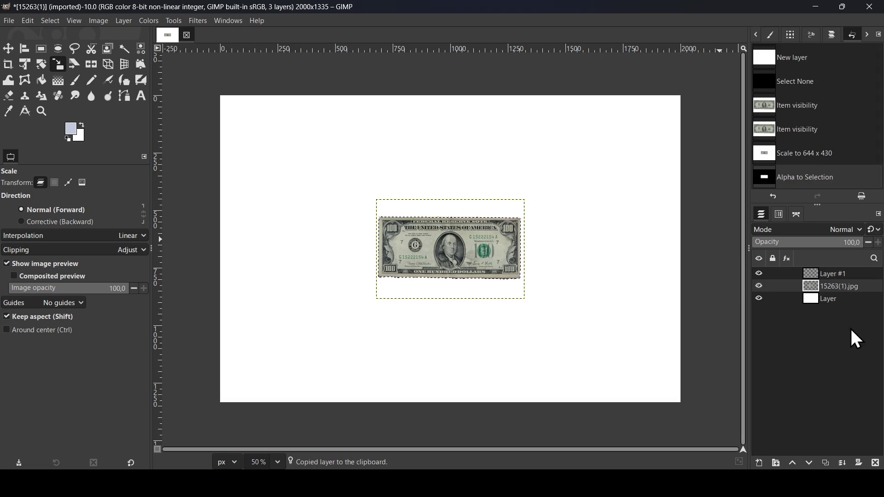
left_click(50, 21)
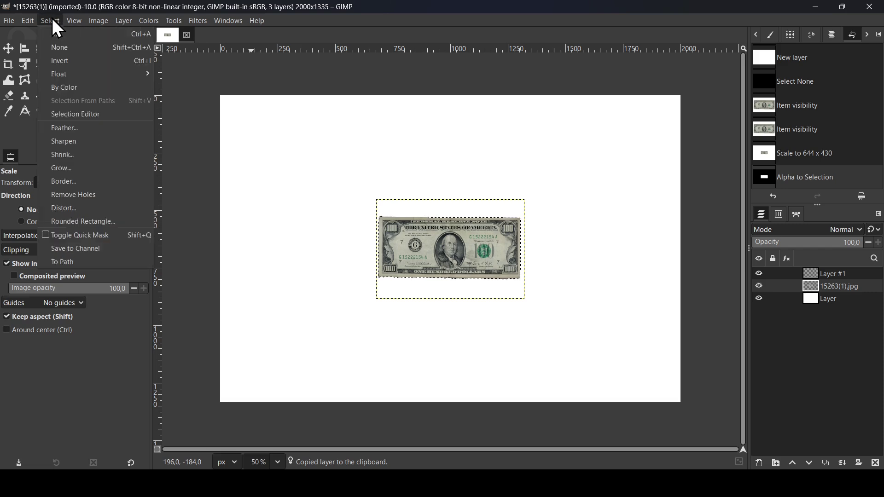
left_click(60, 48)
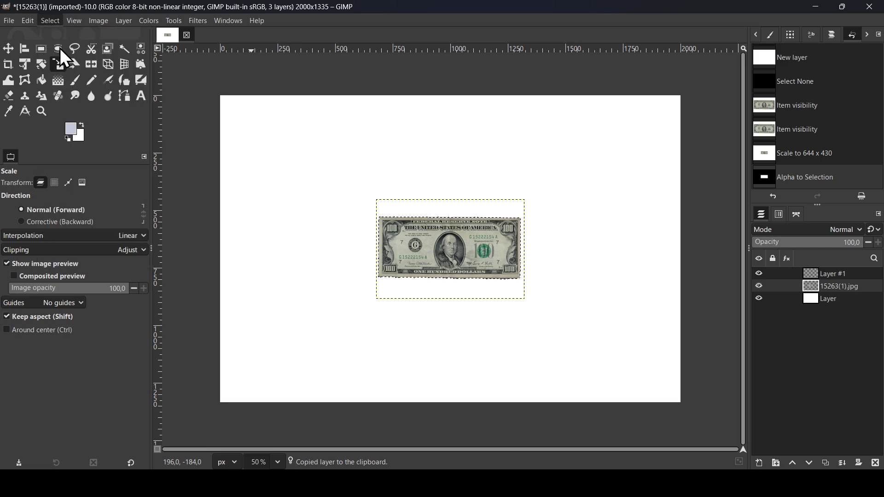
Hide the banknote layer and activate the Paintbrush with the Clipboard Image brush on Layer #1
left_click(760, 287)
left_click(819, 274)
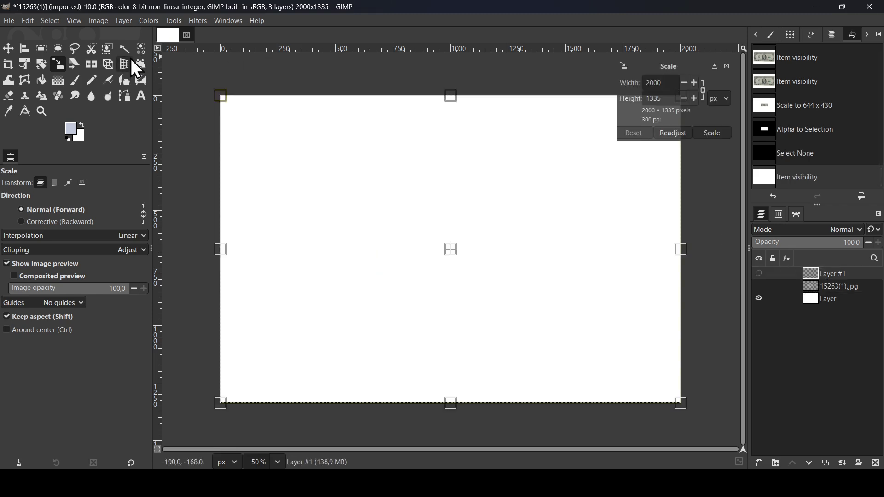
left_click(74, 81)
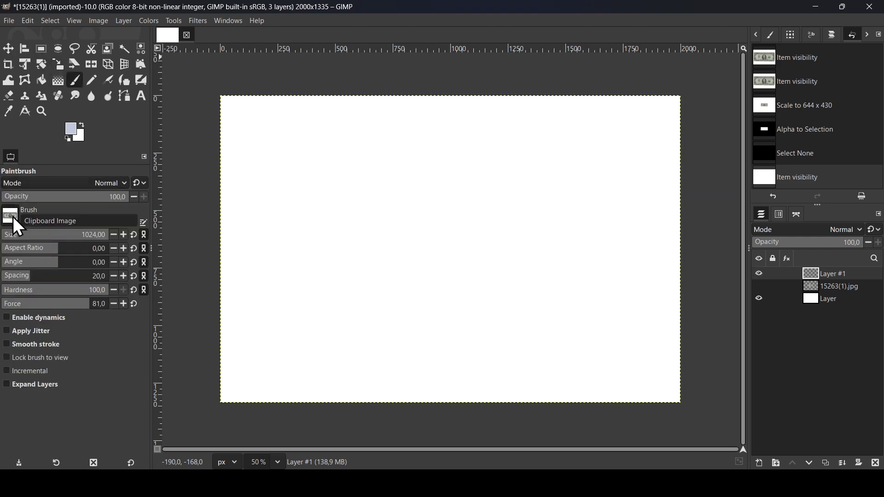
left_click(14, 217)
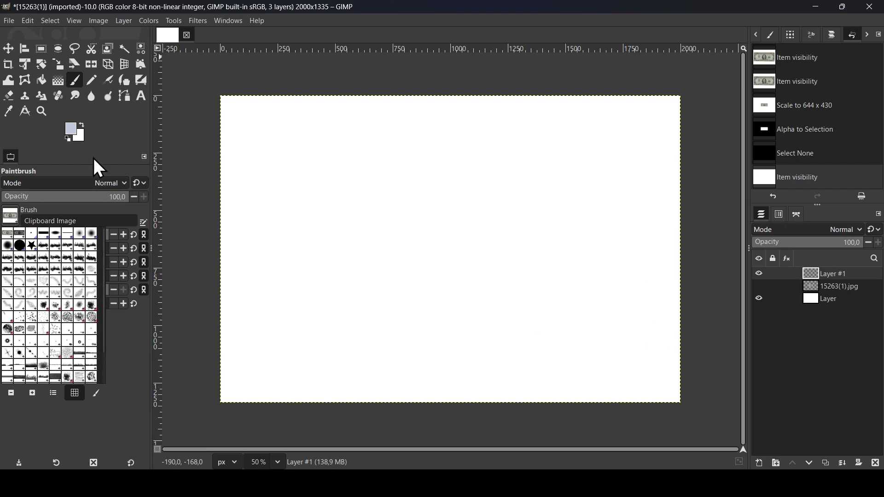
left_click(110, 166)
Try stamping three banknotes on Layer #1 at brush size 1024, and undo all three
left_click(443, 228)
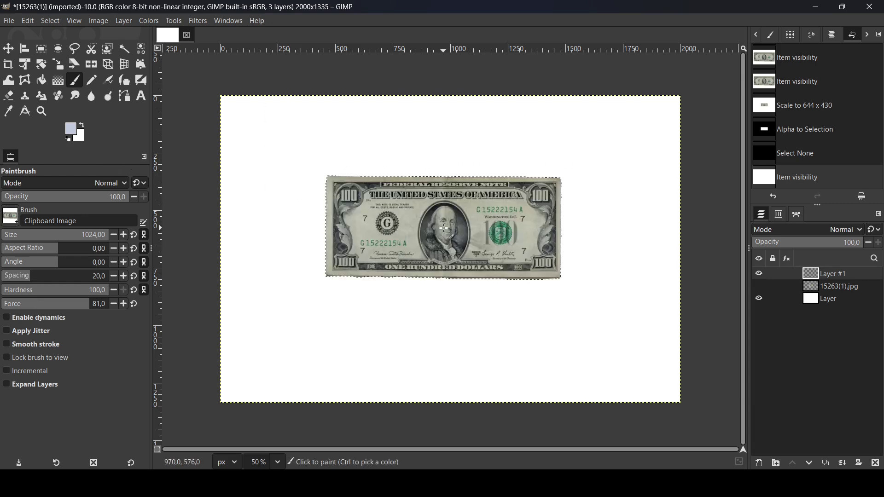
left_click(543, 348)
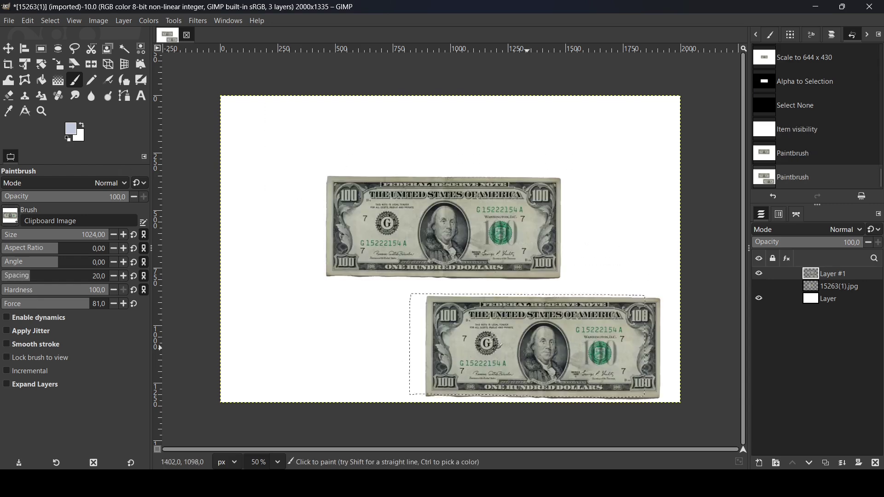
left_click(376, 312)
key("ctrl+z")
key("ctrl+z")
key("ctrl+z")
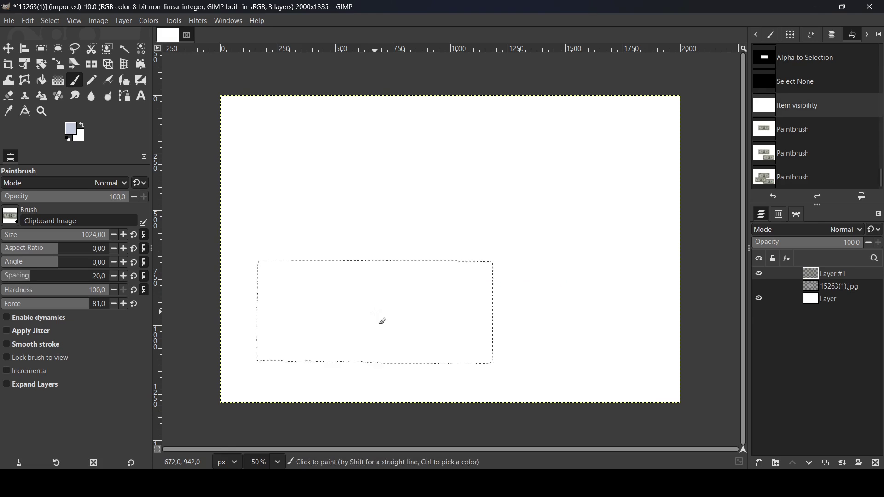
Set the brush size to 267, try stamping three small banknotes on Layer #1, and undo them
left_click_drag(57, 242, 51, 240)
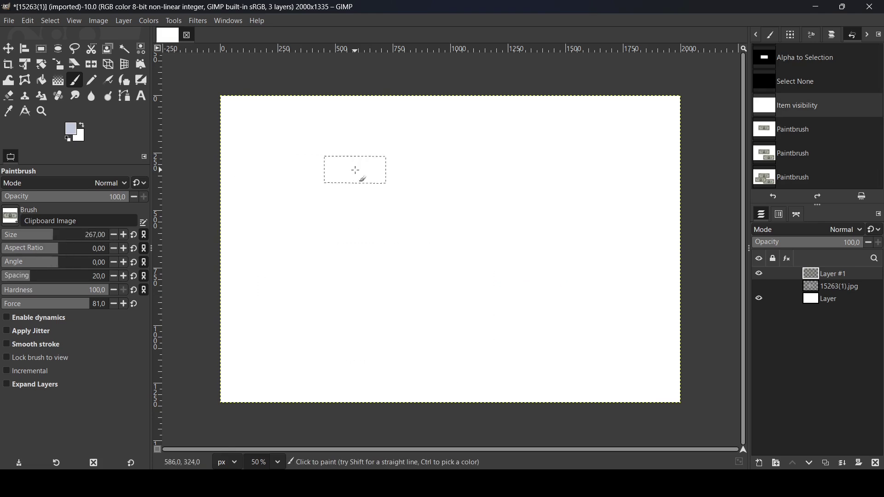
left_click(355, 170)
left_click(512, 167)
left_click(460, 231)
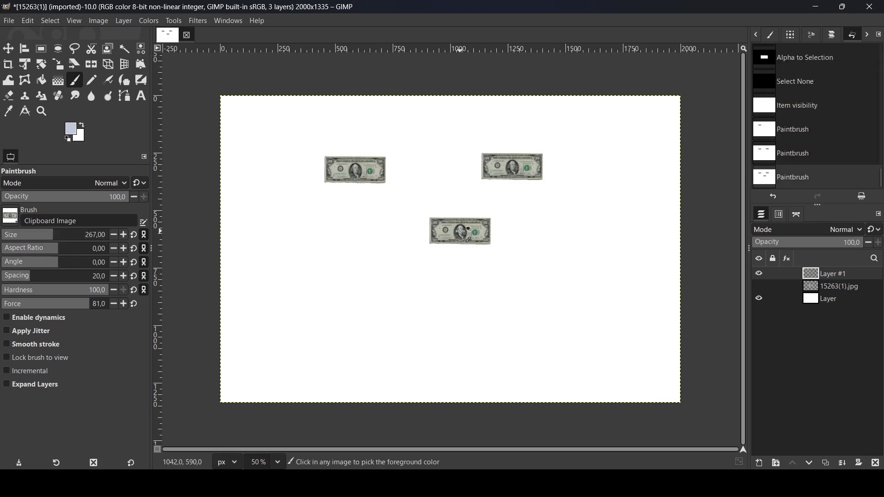
key("ctrl+z")
key("ctrl+z")
key("ctrl+z")
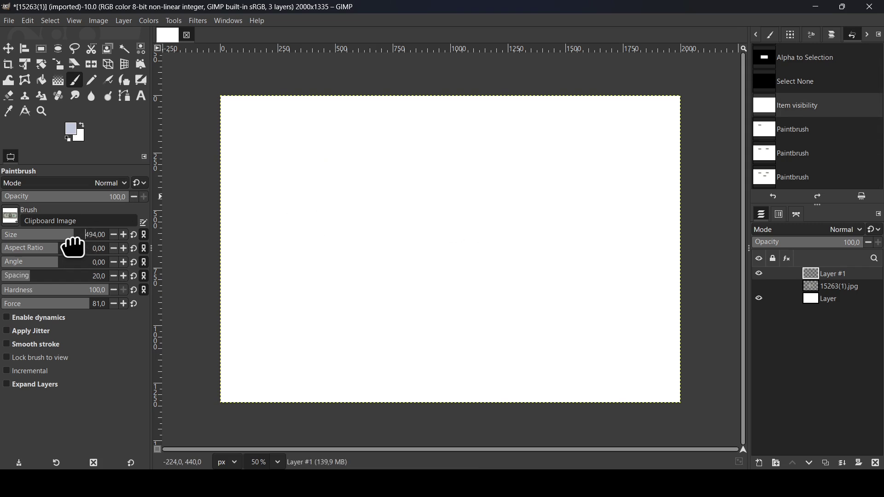
Set the brush size to 455 and the spacing to 151, try one continuous banknote stroke, and undo it
mouse_move(73, 247)
left_mouse_down()
mouse_move(51, 258)
mouse_move(72, 278)
mouse_move(91, 279)
left_mouse_up()
mouse_move(307, 147)
left_mouse_down()
mouse_move(381, 170)
mouse_move(453, 212)
mouse_move(572, 309)
mouse_move(504, 347)
mouse_move(339, 319)
left_mouse_up()
key("ctrl+z")
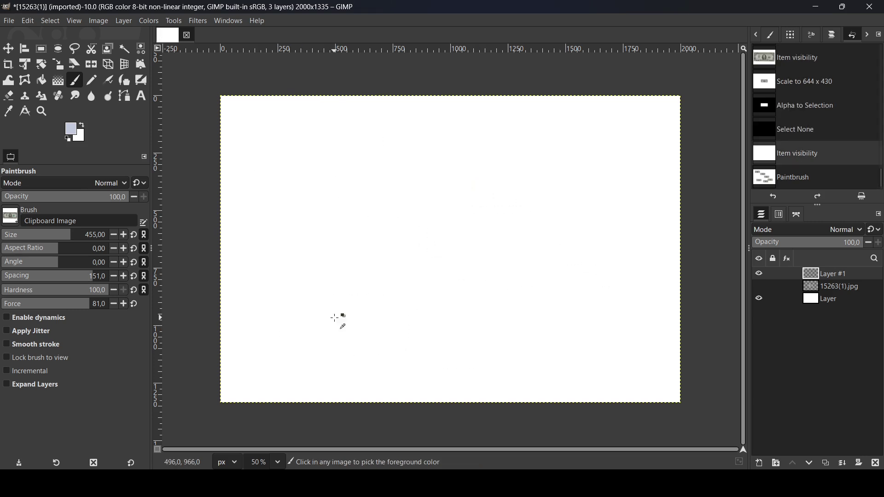
Enable brush dynamics for the Paintbrush and choose the Track Direction preset
left_click(35, 319)
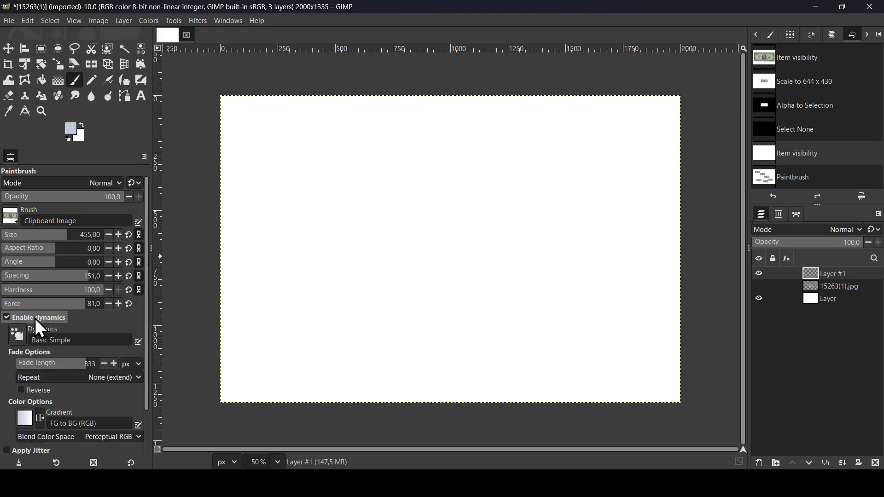
left_click(20, 338)
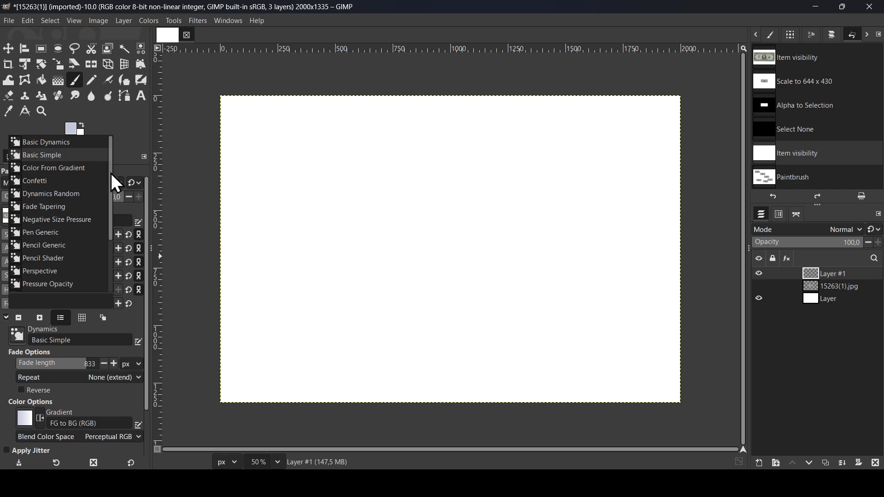
left_click_drag(110, 175, 109, 264)
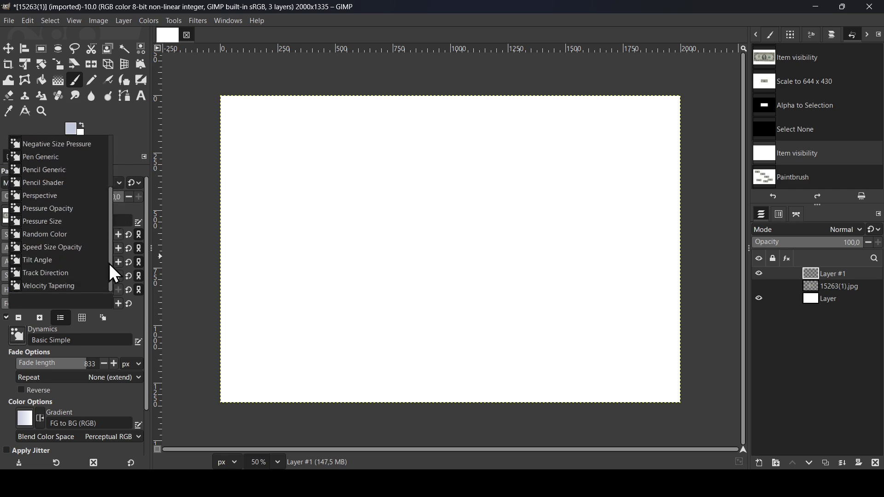
left_click(69, 275)
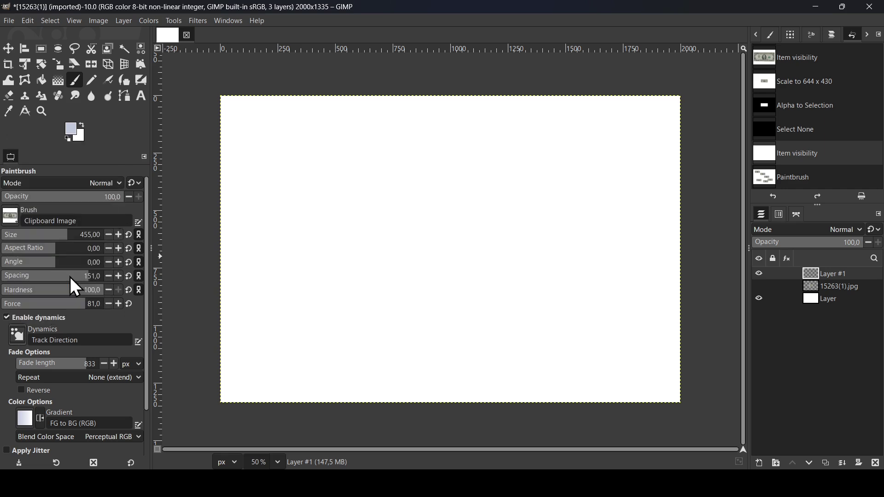
Try stamping eight separate banknotes at varying angles across Layer #1 using the Track Direction dynamics
left_click(311, 182)
left_click(471, 199)
left_click(382, 280)
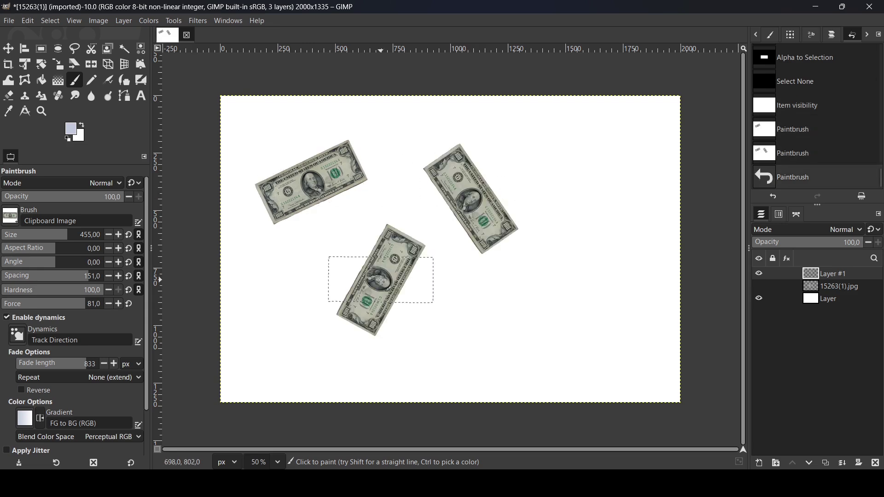
left_click(526, 314)
left_click(583, 180)
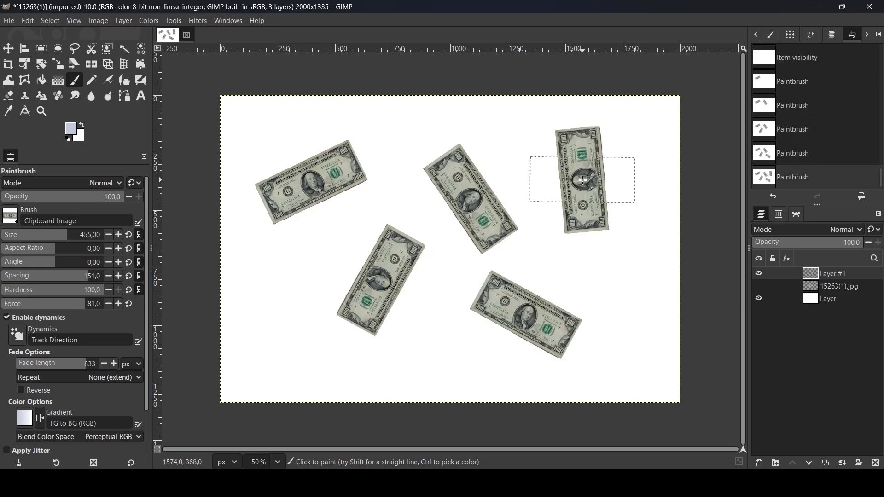
left_click(295, 271)
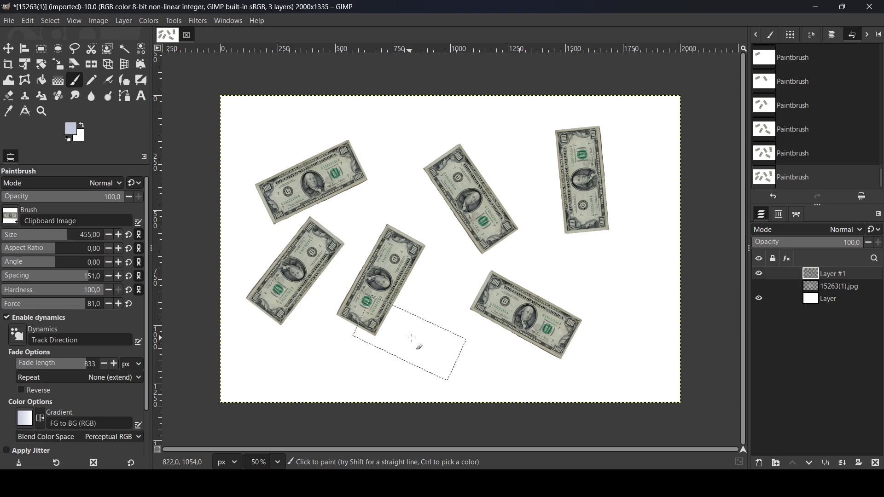
left_click(450, 354)
left_click(547, 239)
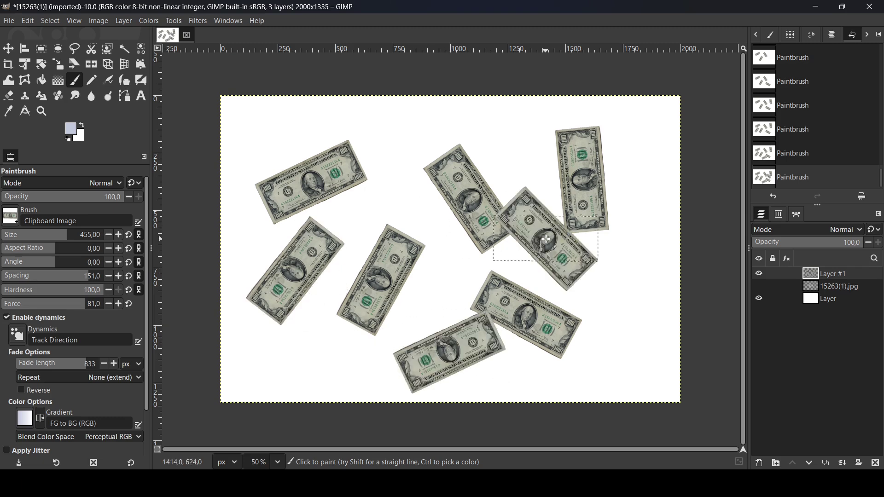
Undo all eight angled banknote stamps on Layer #1
key("ctrl+z")
key("ctrl+z")
key("ctrl+z")
key("ctrl+z")
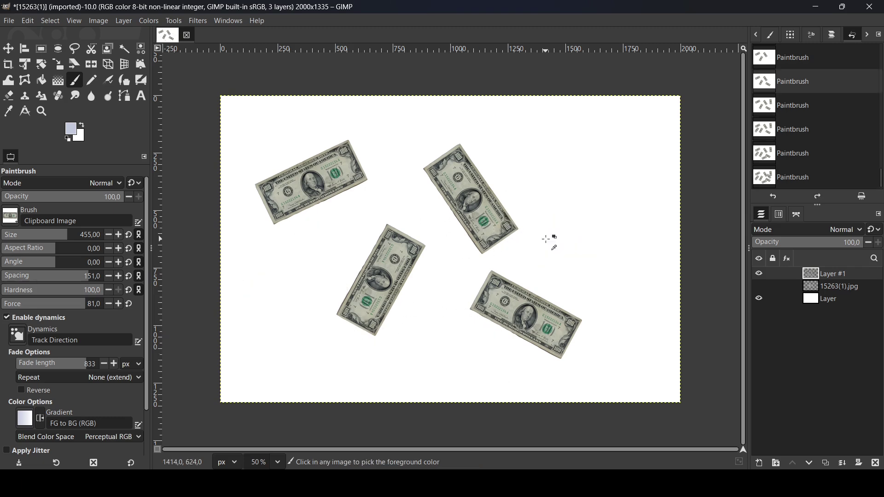
key("ctrl+z")
key("ctrl+z")
key("ctrl+z")
key("ctrl+z")
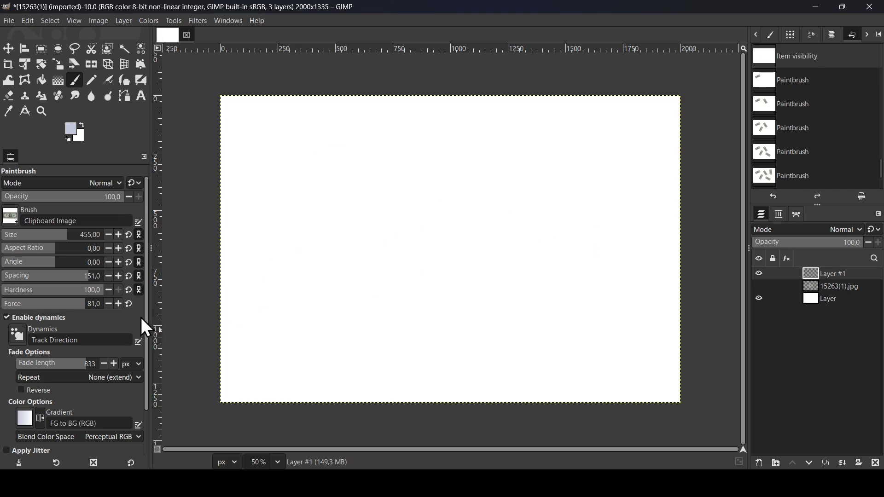
Enable brush jitter with an amount of 4.39, try painting scattered banknotes across Layer #1, and undo the stroke
left_click_drag(146, 318, 148, 397)
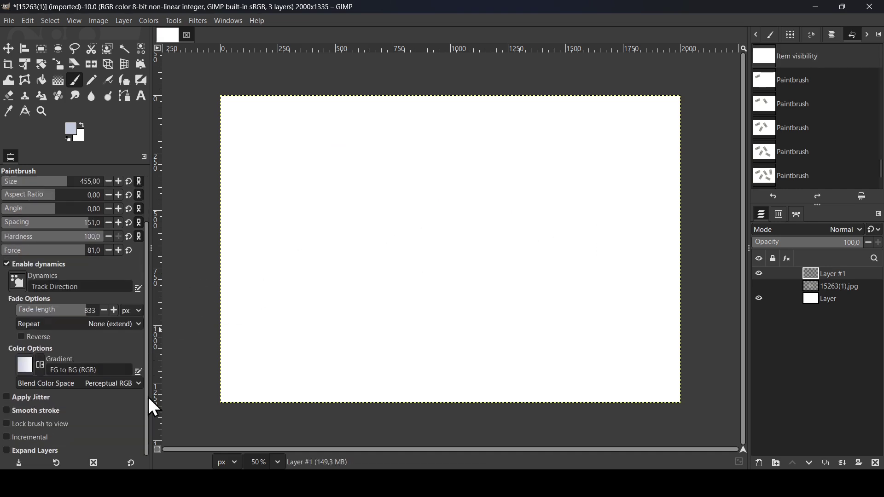
left_click(36, 398)
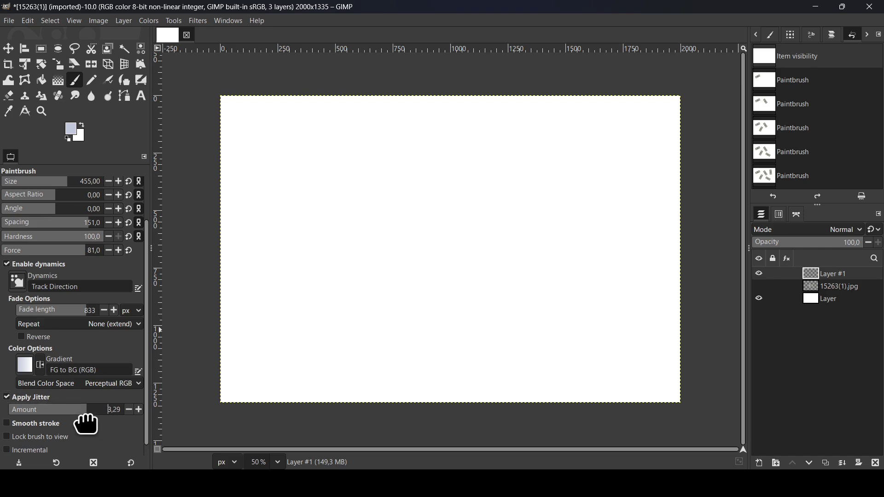
left_click_drag(85, 417, 100, 417)
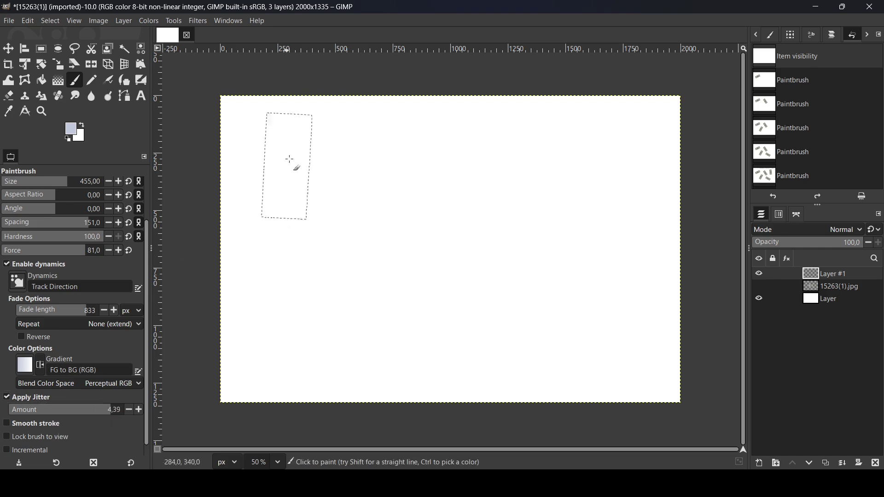
left_click(275, 154)
mouse_move(327, 178)
left_mouse_down()
mouse_move(427, 210)
mouse_move(332, 292)
mouse_move(552, 241)
mouse_move(526, 259)
mouse_move(504, 174)
mouse_move(517, 193)
mouse_move(394, 336)
mouse_move(563, 120)
mouse_move(530, 193)
mouse_move(460, 300)
mouse_move(392, 277)
mouse_move(508, 178)
mouse_move(461, 207)
mouse_move(438, 285)
mouse_move(418, 260)
left_mouse_up()
key("ctrl+z")
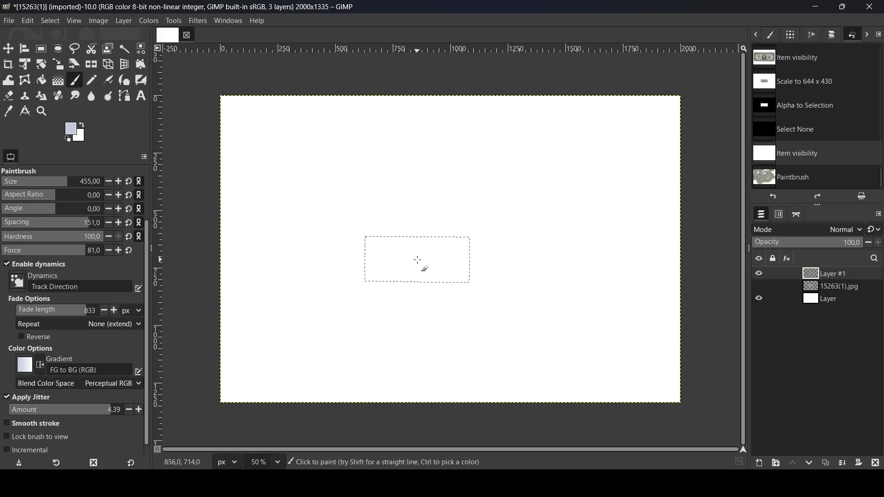
Set the jitter amount to 1.60 and turn jitter off again
left_click(70, 423)
left_click(114, 410)
type("1,60")
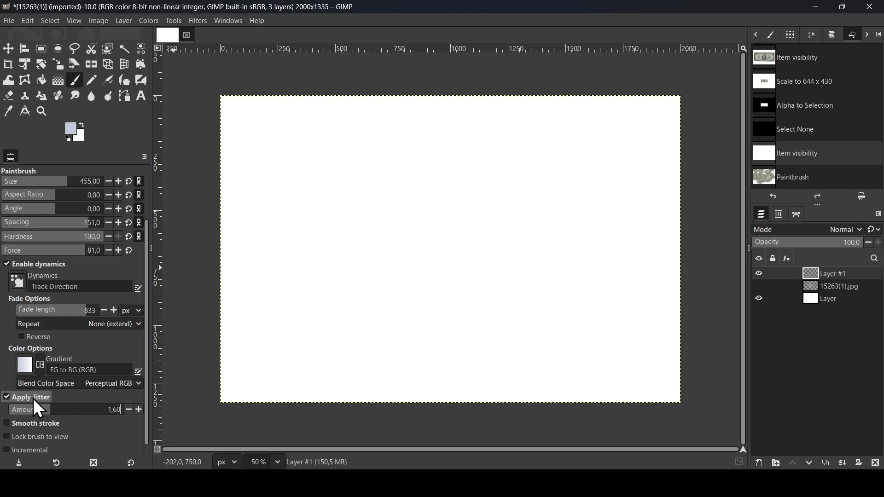
left_click(33, 399)
Set the brush spacing to 106 and size to 681, and paint overlapping banknotes across nearly the whole of Layer #1
scroll(64, 277, "up", 2)
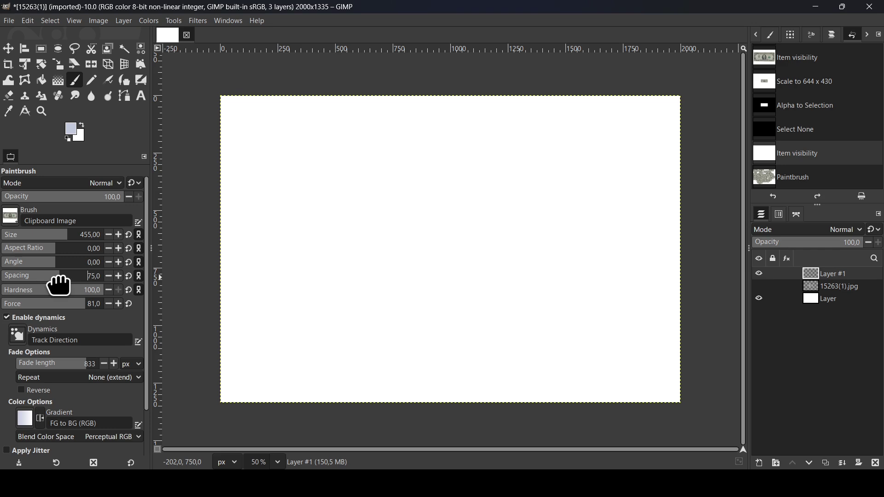
left_click(81, 237)
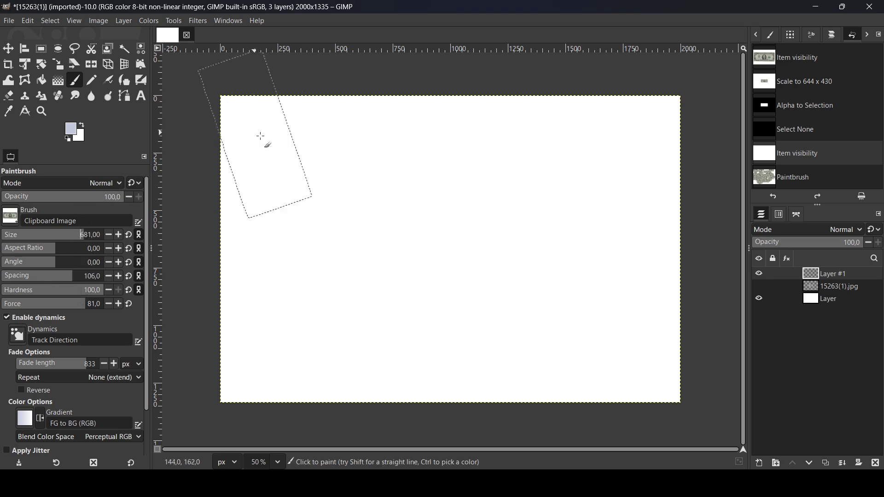
mouse_move(262, 138)
left_mouse_down()
mouse_move(470, 187)
mouse_move(354, 283)
mouse_move(460, 294)
mouse_move(350, 323)
mouse_move(533, 319)
mouse_move(537, 376)
mouse_move(659, 180)
mouse_move(636, 286)
mouse_move(371, 91)
mouse_move(231, 313)
mouse_move(612, 360)
left_mouse_up()
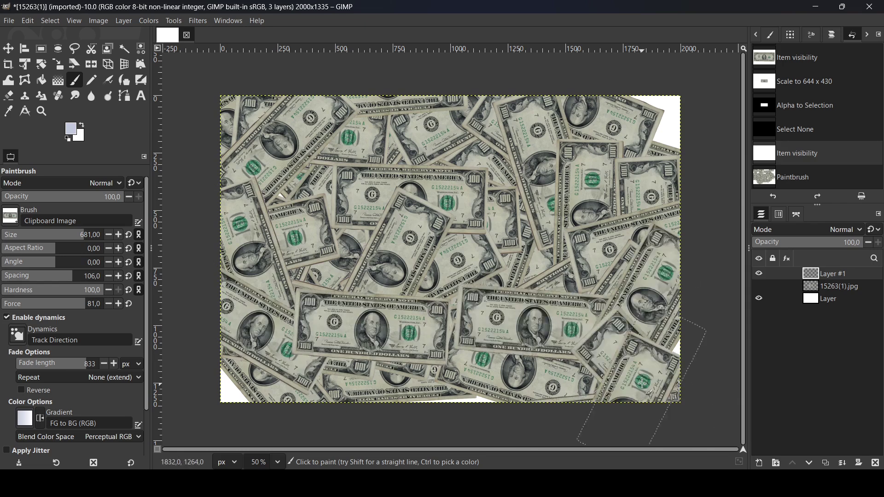
Hide Layer #1 to show the single banknote layer beneath it, and make Layer #1 visible again
left_click(760, 286)
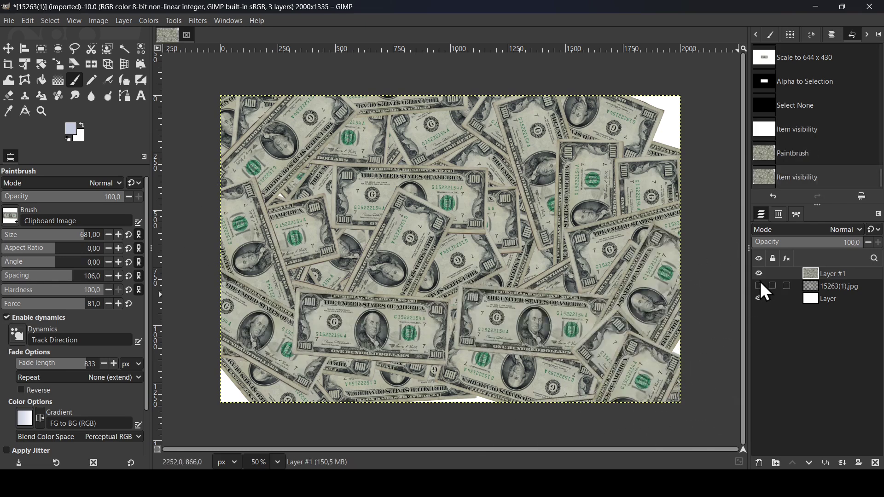
left_click(760, 274)
left_click(760, 286)
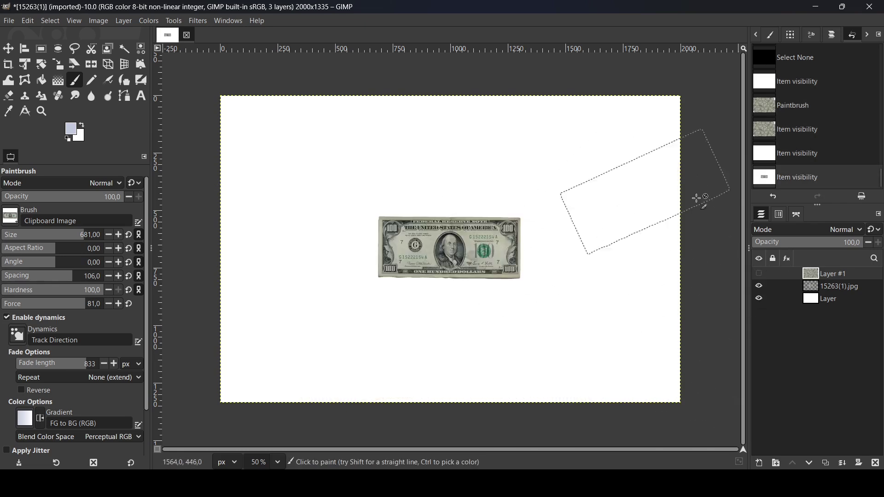
left_click(760, 274)
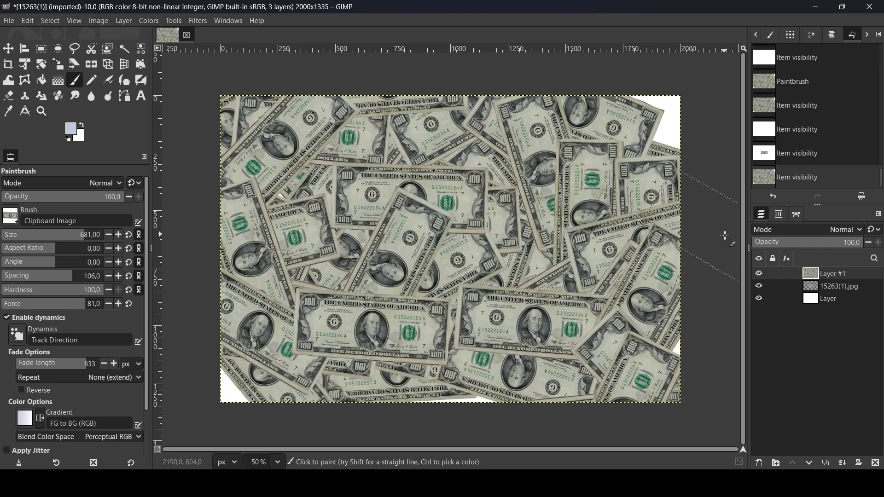